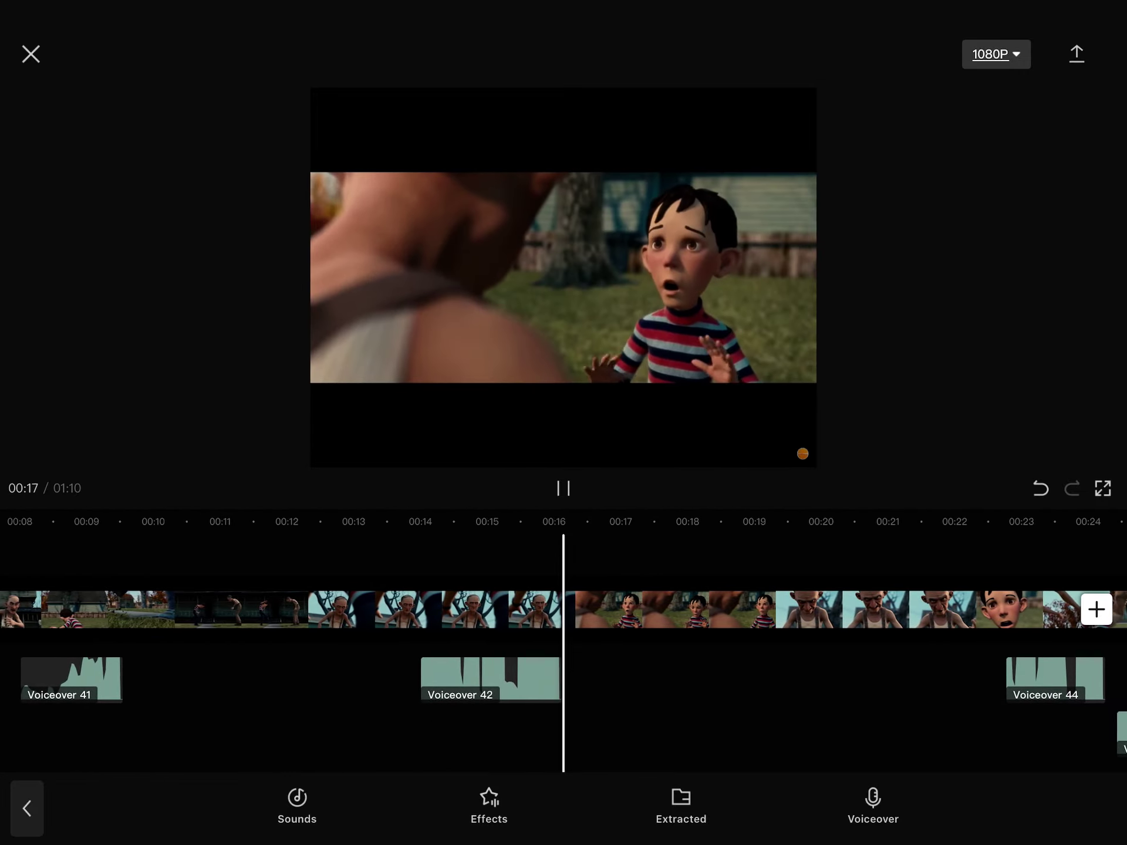
{"action": "scroll", "coordinate": [352, 704], "scroll_direction": "up", "scroll_amount": 3}
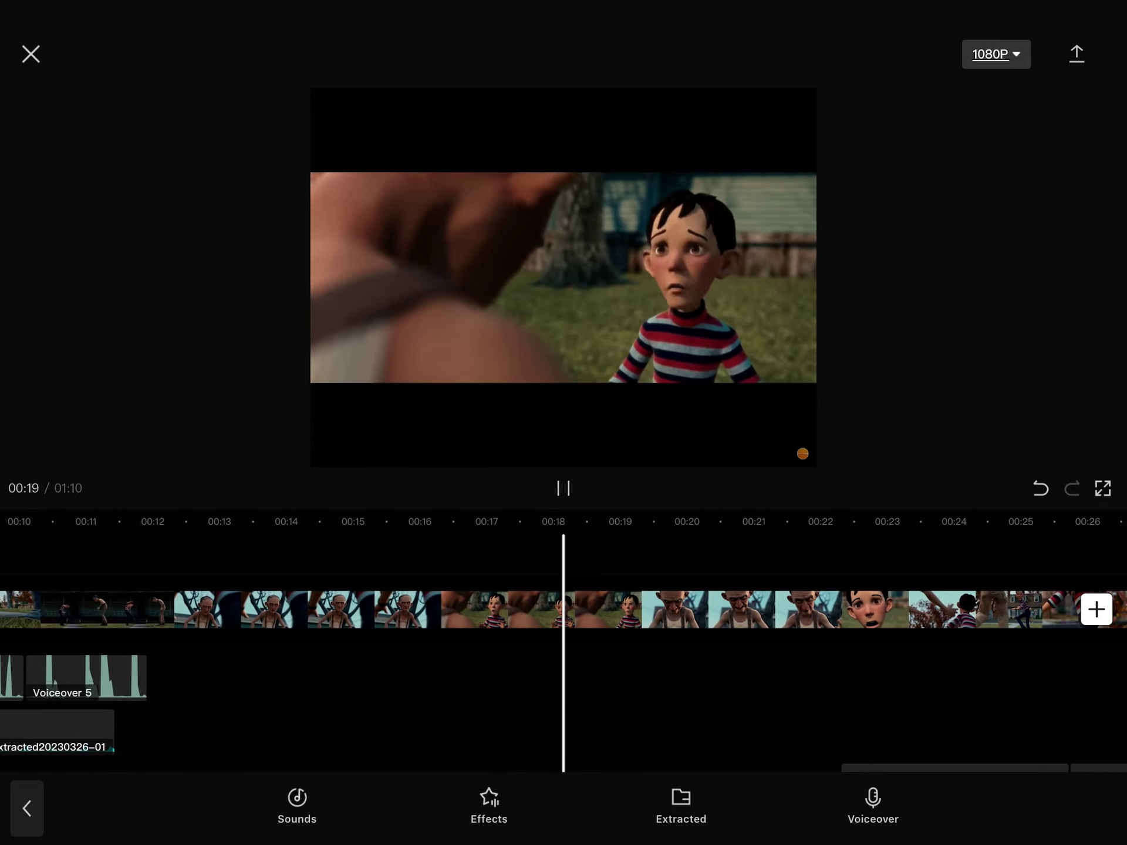
{"action": "scroll", "coordinate": [353, 704], "scroll_direction": "down", "scroll_amount": 3}
{"action": "scroll", "coordinate": [352, 704], "scroll_direction": "down", "scroll_amount": 2}
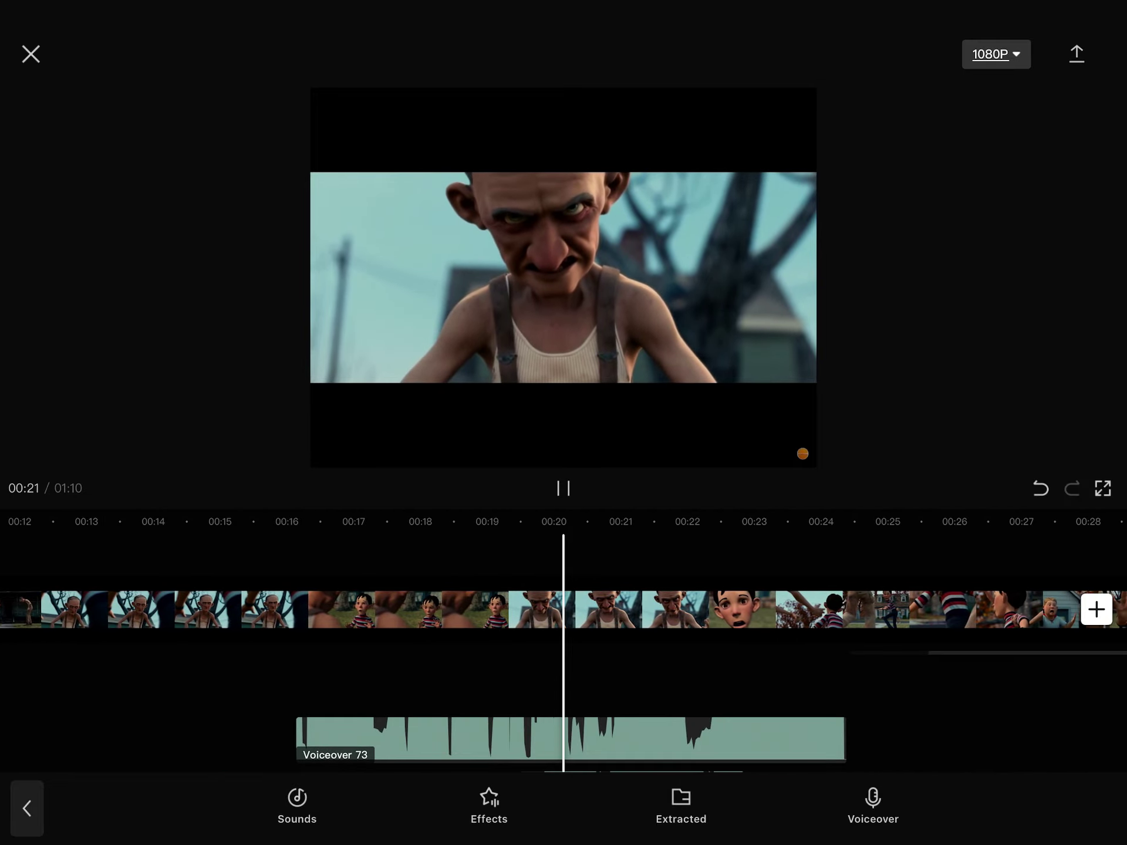
{"action": "scroll", "coordinate": [352, 704], "scroll_direction": "down", "scroll_amount": 2}
{"action": "scroll", "coordinate": [352, 705], "scroll_direction": "up", "scroll_amount": 2}
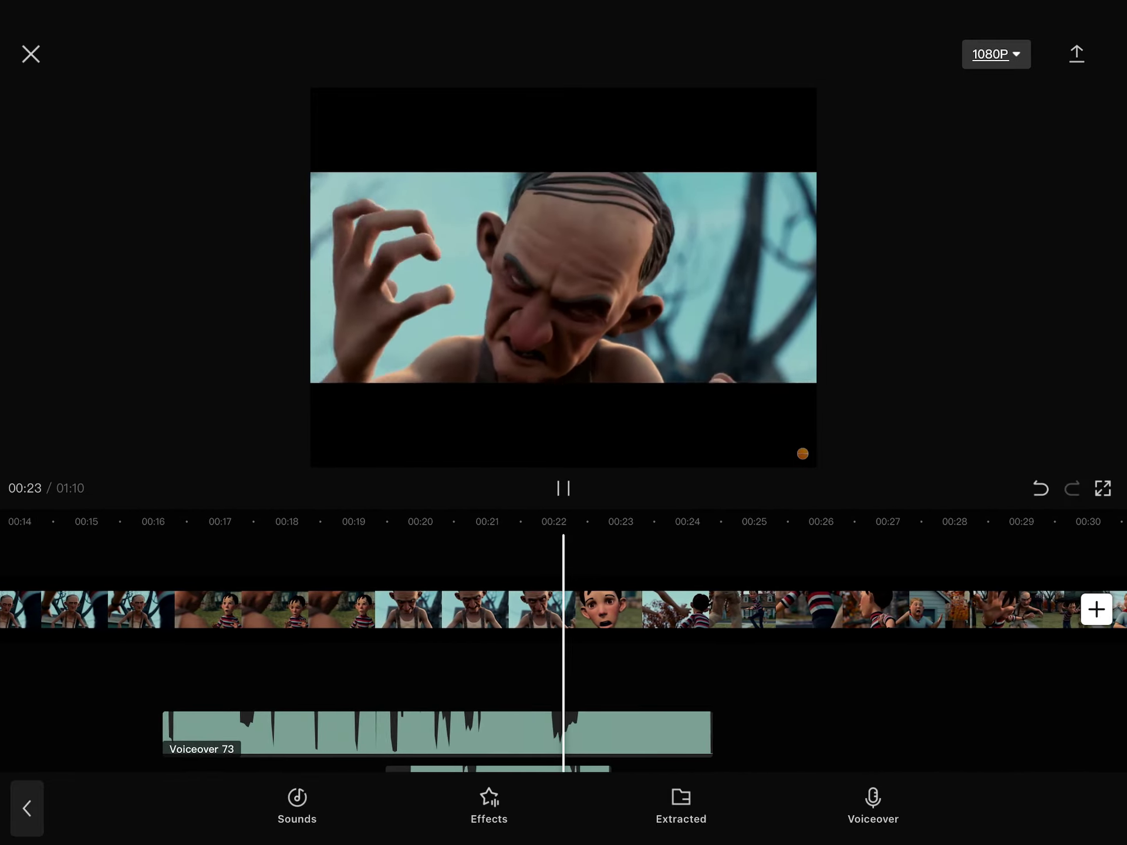
{"action": "scroll", "coordinate": [352, 704], "scroll_direction": "down", "scroll_amount": 2}
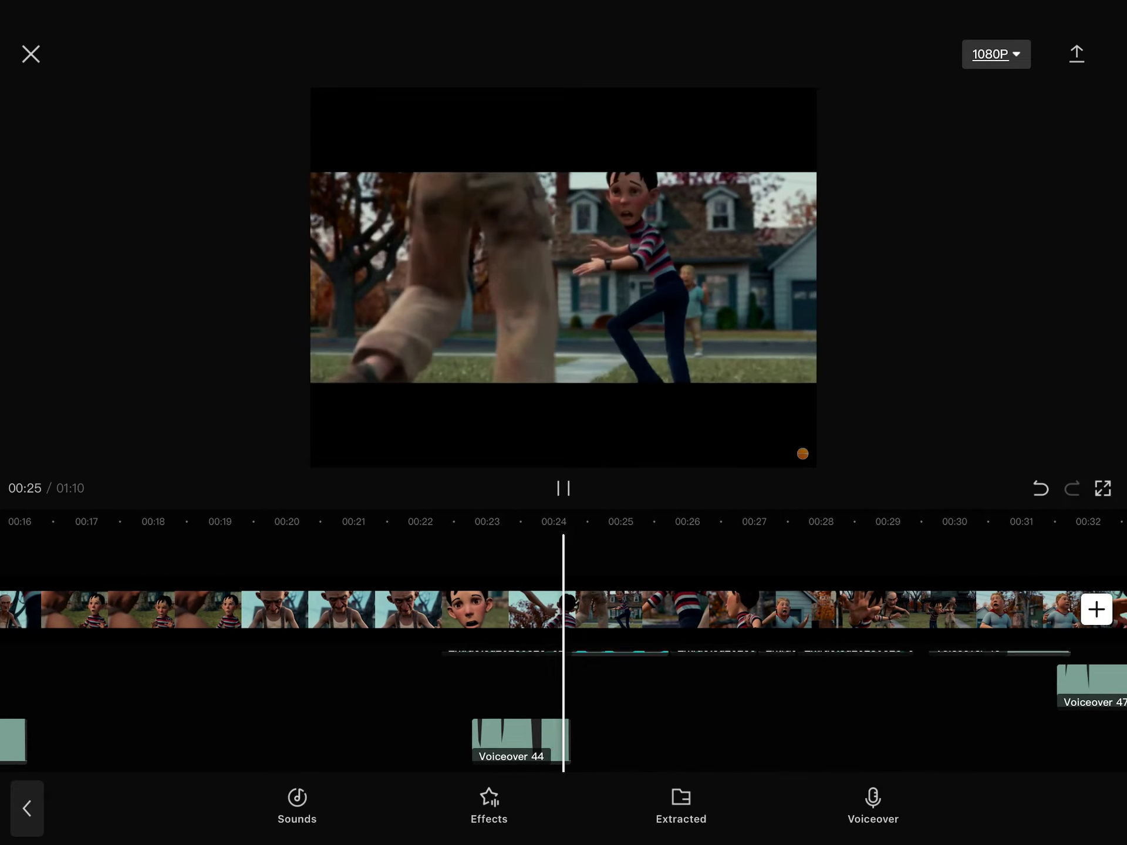
{"action": "scroll", "coordinate": [352, 704], "scroll_direction": "up", "scroll_amount": 3}
{"action": "scroll", "coordinate": [352, 705], "scroll_direction": "up", "scroll_amount": 3}
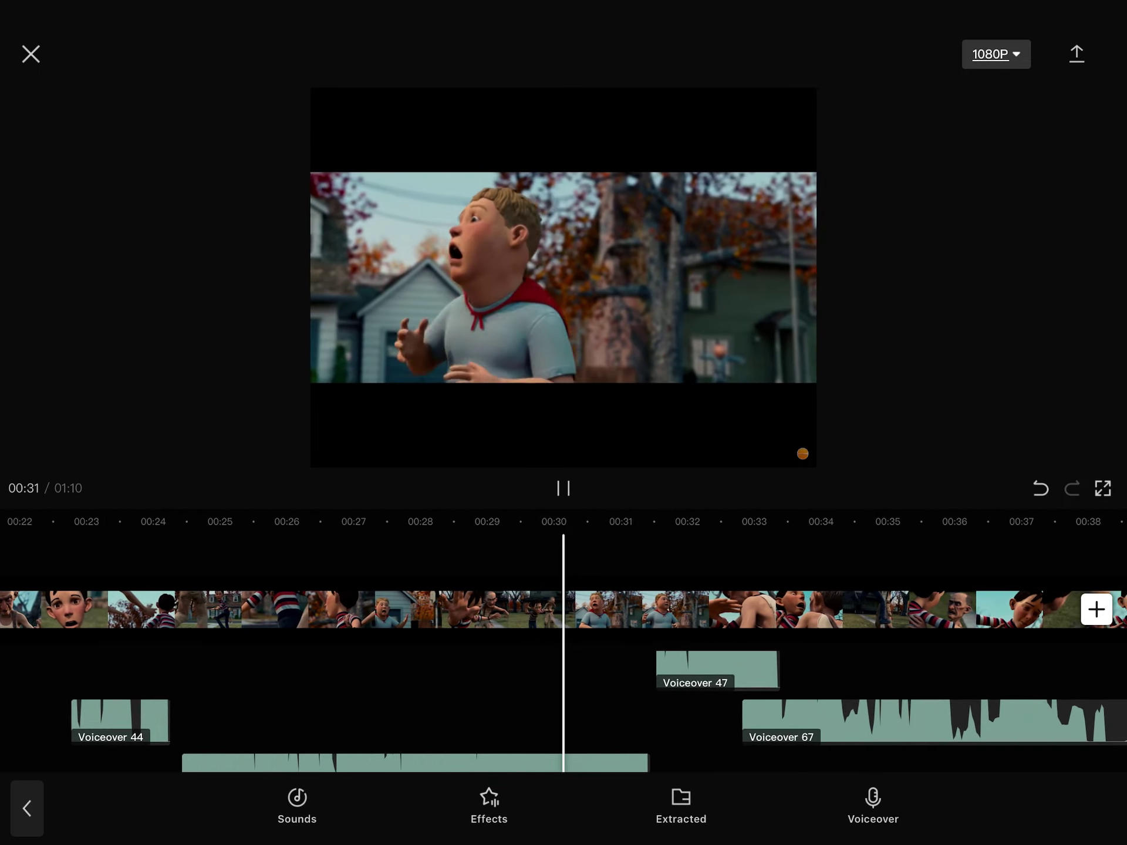
{"action": "scroll", "coordinate": [352, 704], "scroll_direction": "up", "scroll_amount": 1}
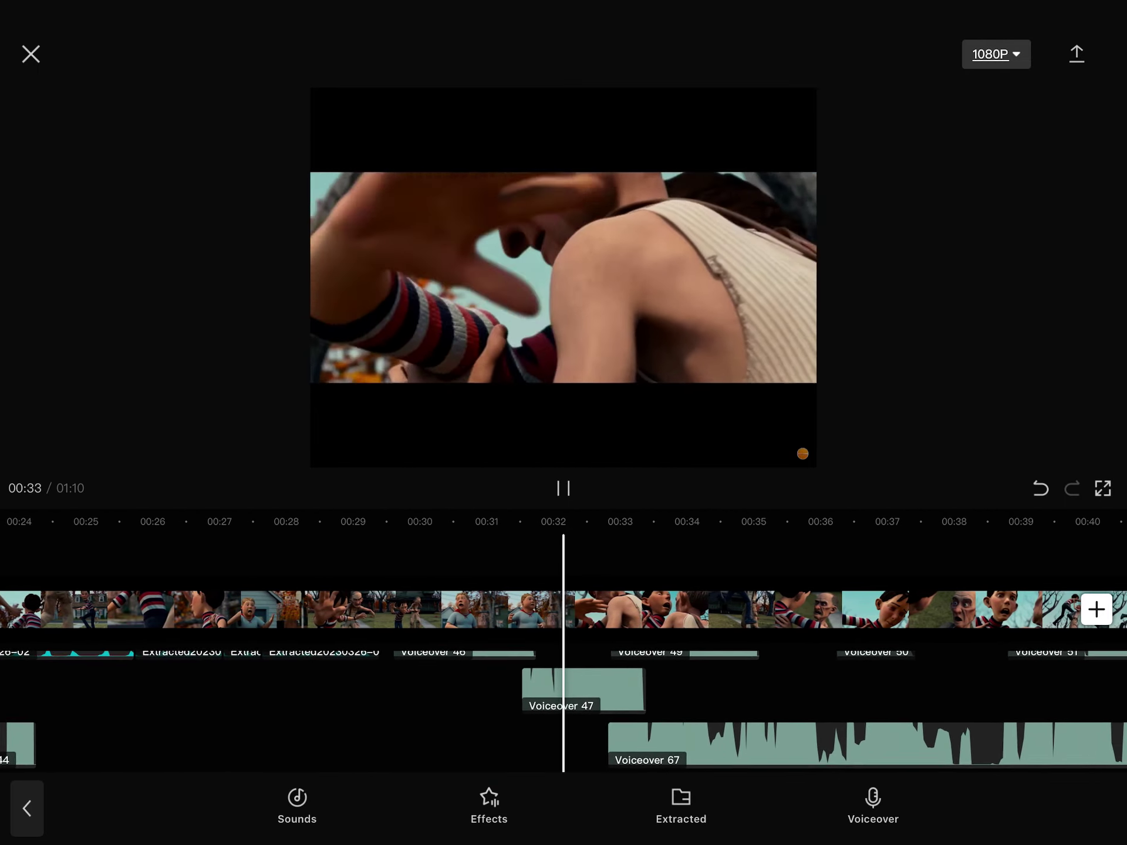
{"action": "scroll", "coordinate": [352, 704], "scroll_direction": "down", "scroll_amount": 2}
{"action": "scroll", "coordinate": [352, 704], "scroll_direction": "up", "scroll_amount": 1}
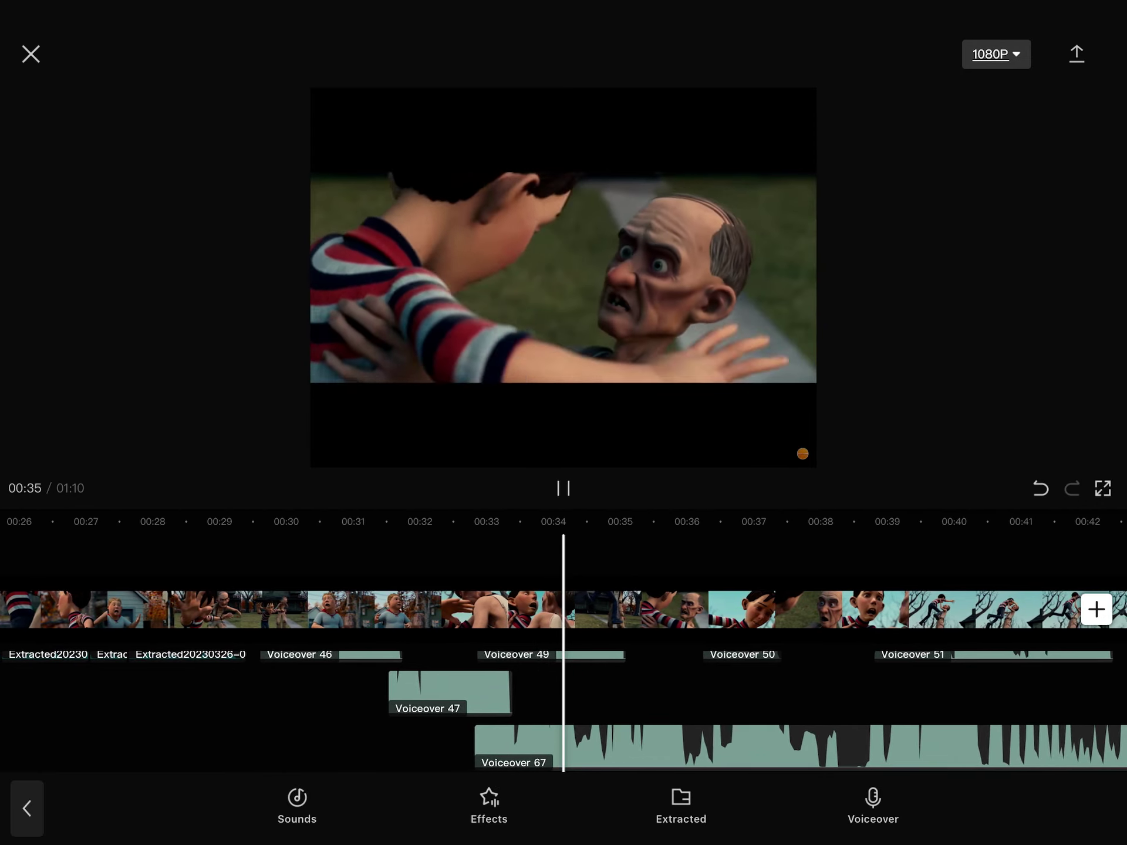
{"action": "scroll", "coordinate": [352, 704], "scroll_direction": "up", "scroll_amount": 1}
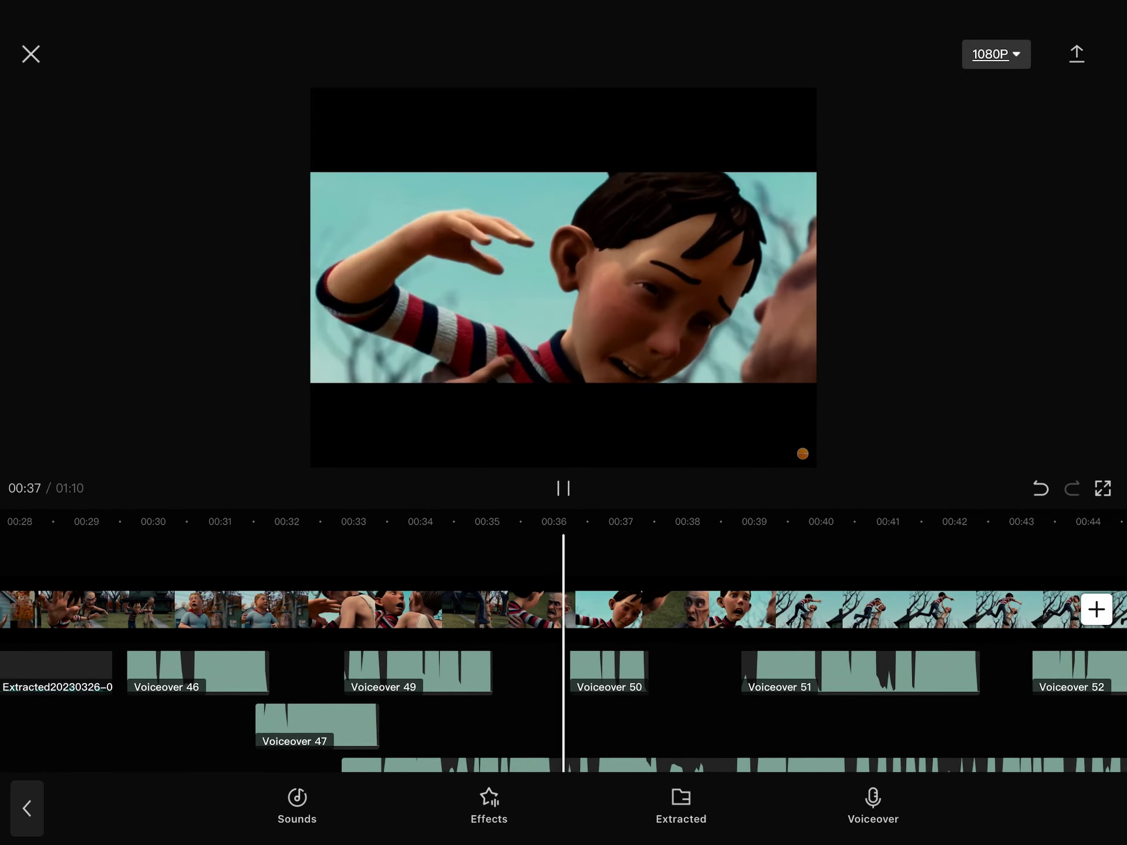
{"action": "scroll", "coordinate": [353, 704], "scroll_direction": "down", "scroll_amount": 1}
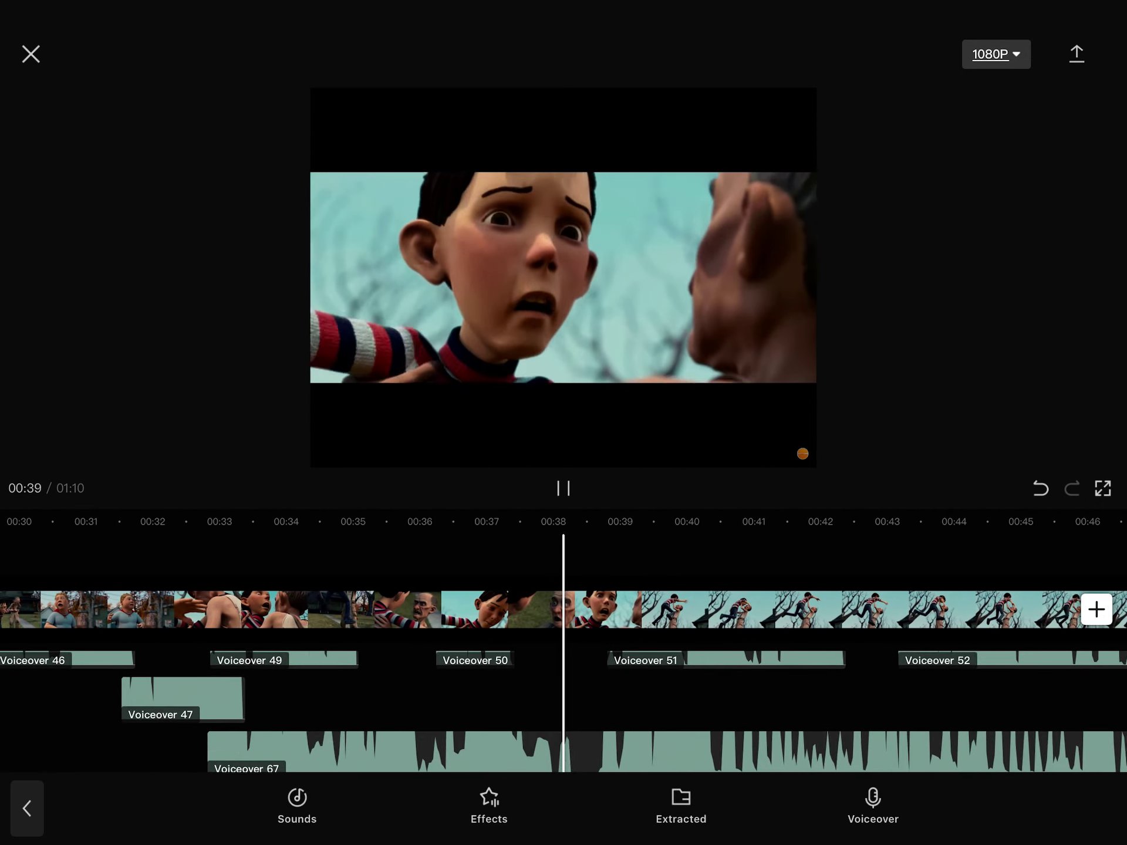